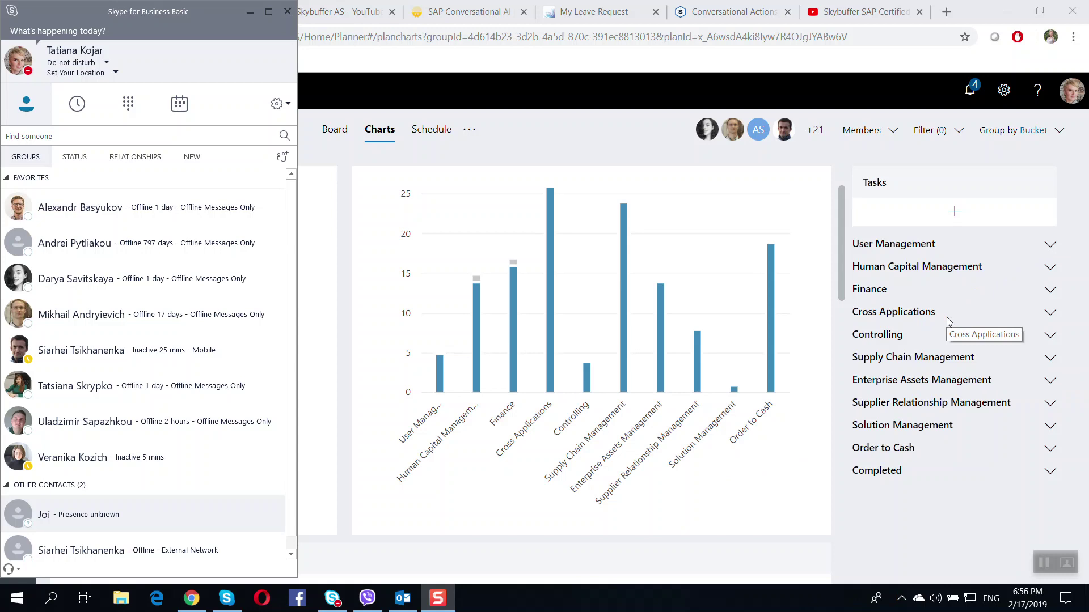
Step: Bring up the options menu for the Joi contact under Other Contacts
right_click(191, 520)
Step: Start an instant message conversation with Joi and send the greeting 'Hi Joi'
click(302, 260)
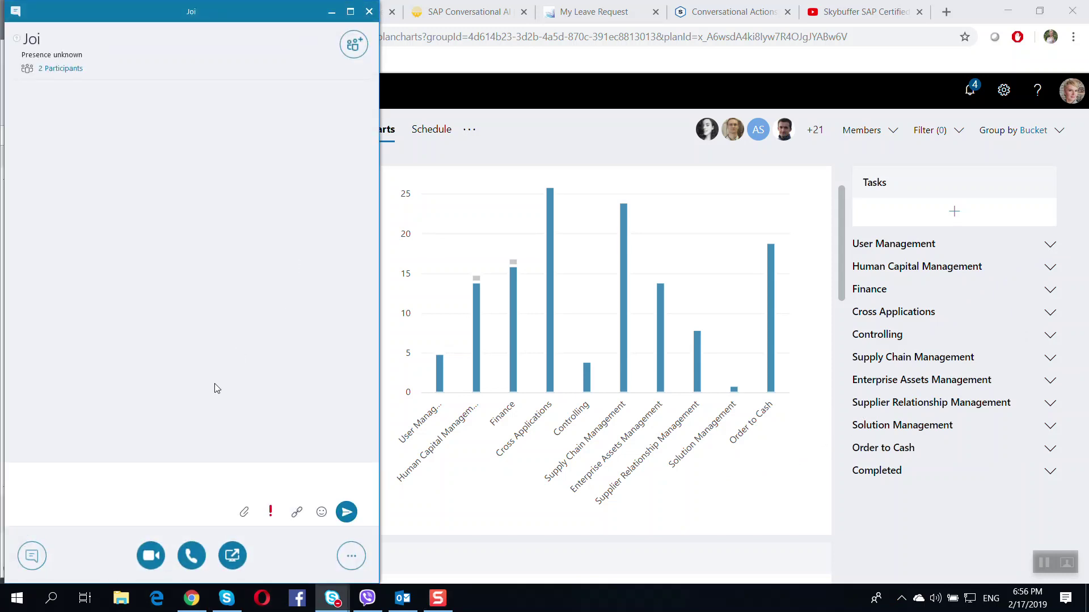
text(H)
text(i Joi)
key(Return)
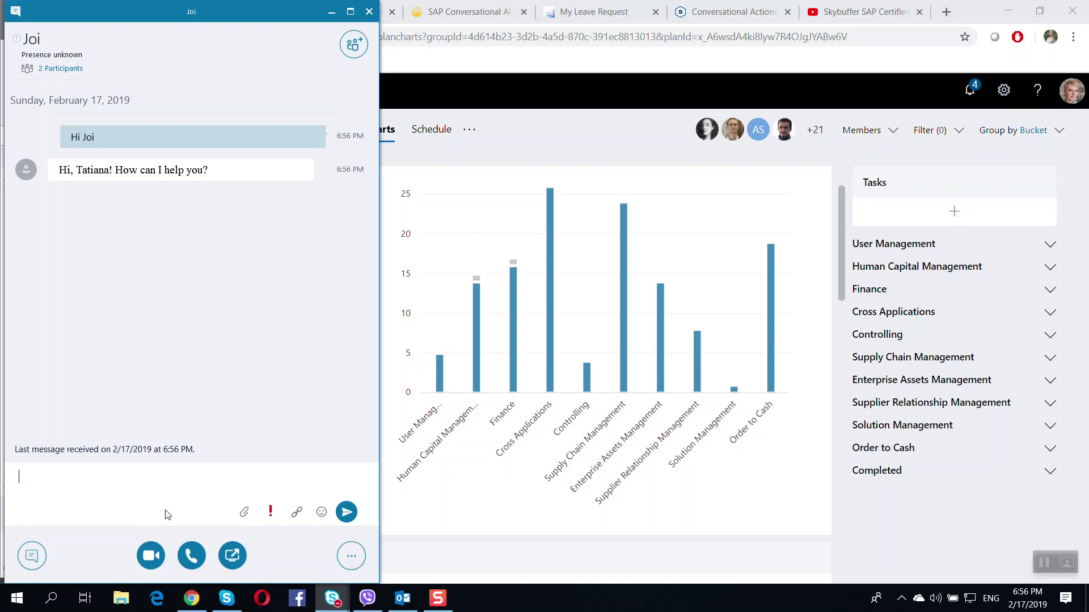
text(Create a l)
text(eave reque)
text(stfor me p)
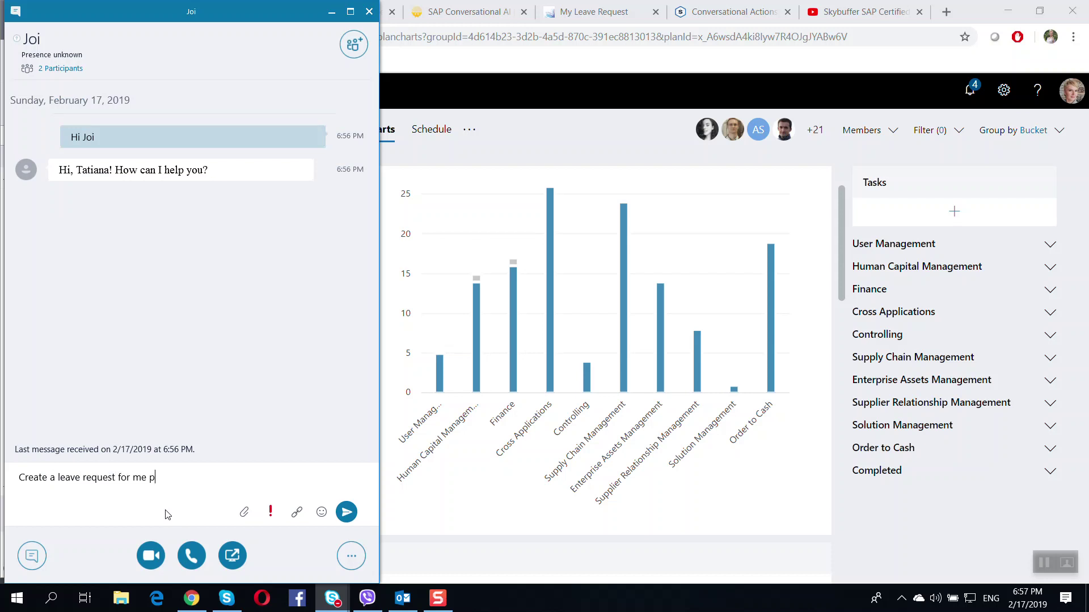
text(lease)
Step: Send Joi the message 'Create a leave request for me please'
key(Return)
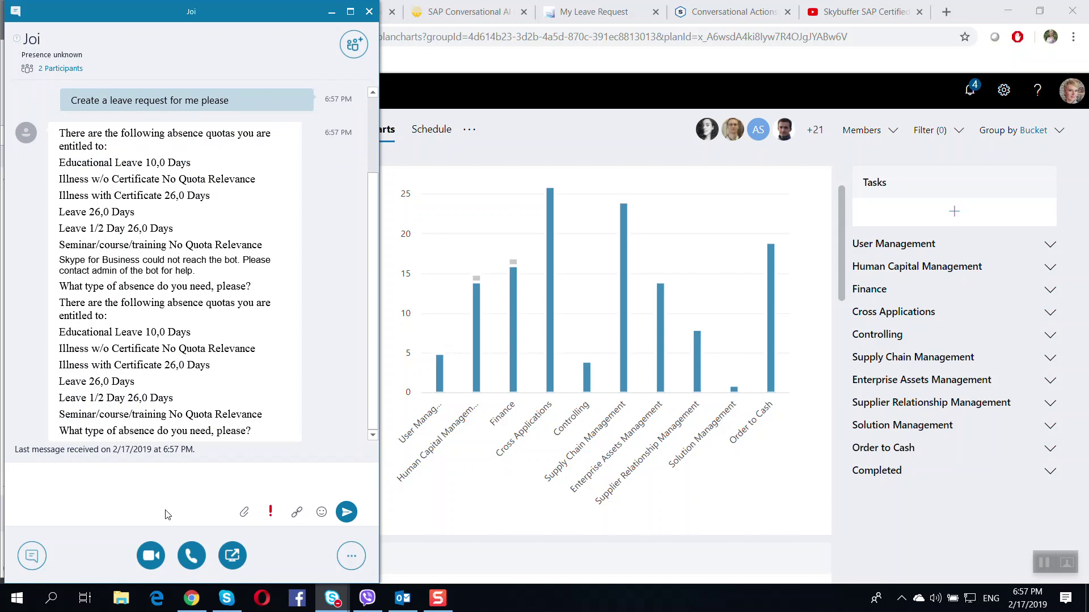
text(leave for ed)
text(ucation)
Step: Answer Joi with 'leave for education' as the absence type and 'tomorrow' as the start
key(Return)
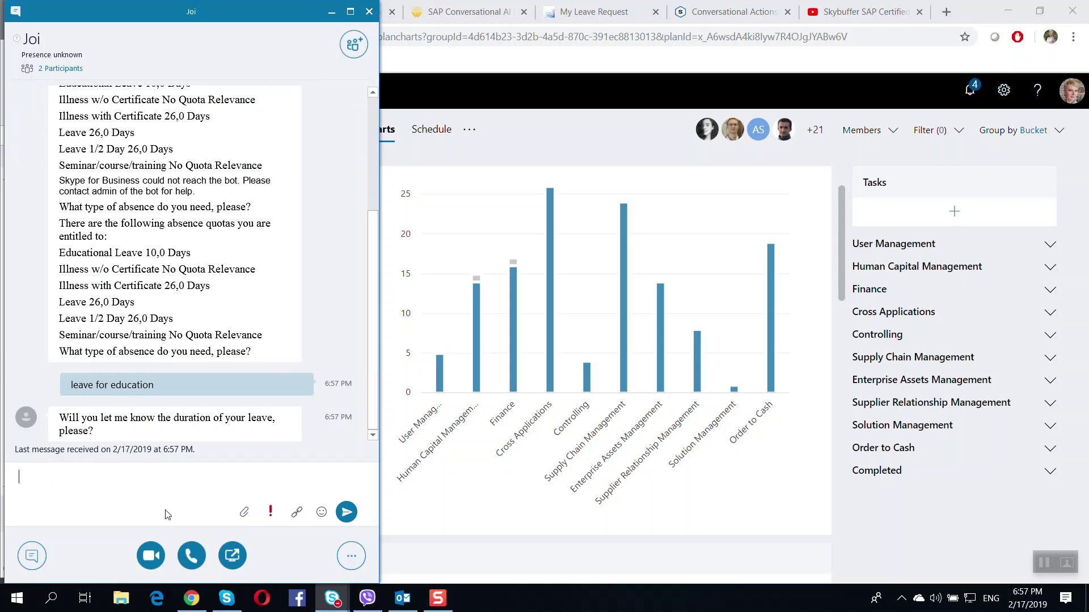
text(tomorrow)
key(Return)
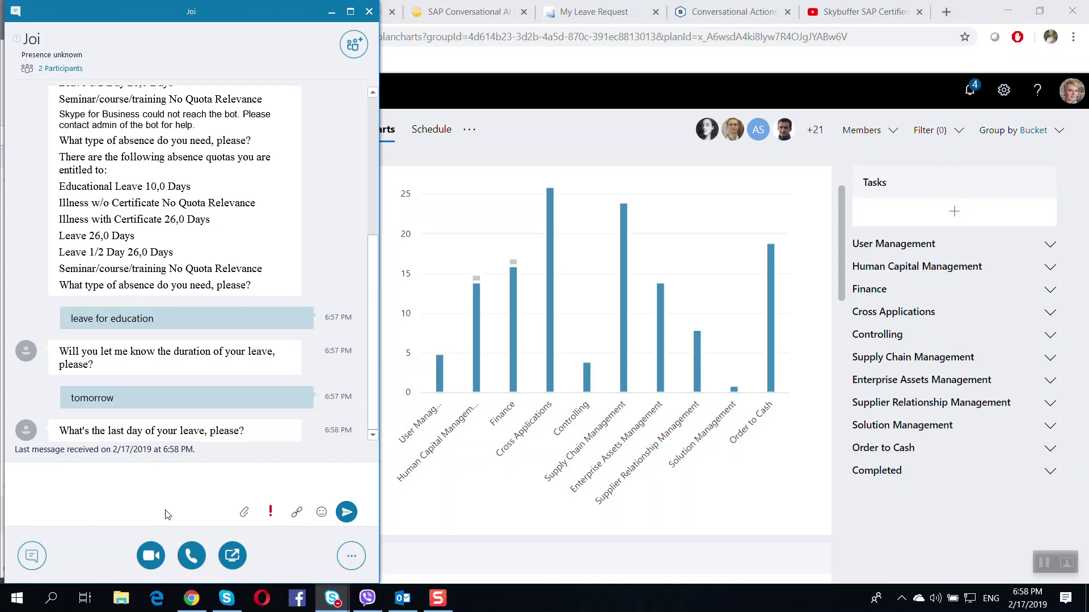
text(tomo)
text(rrow)
Step: Send 'tomorrow' as the last leave day and 'No comment' as the request comment
key(Return)
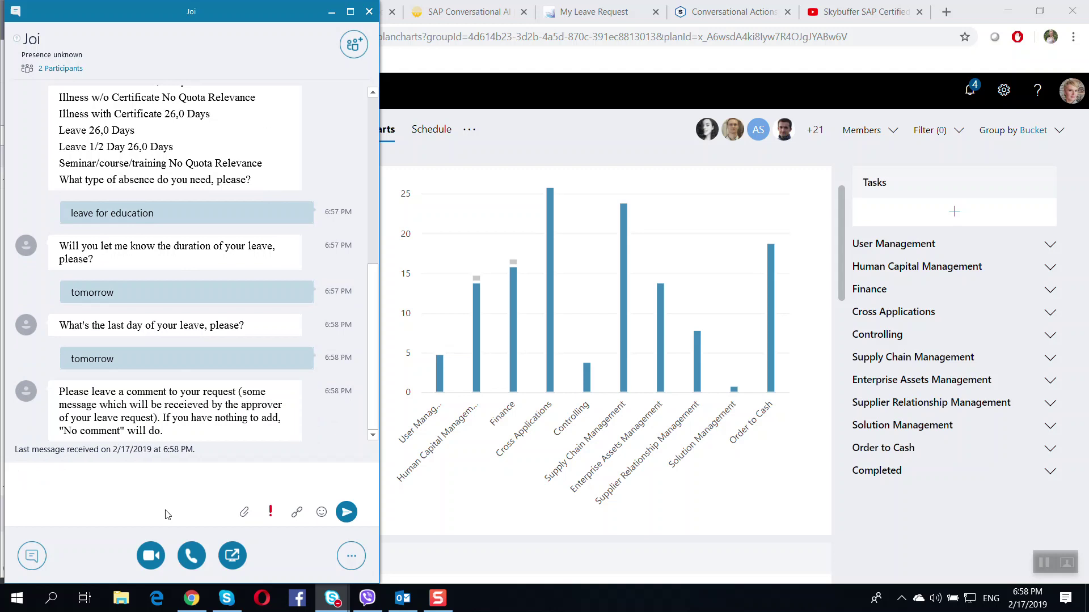
text(no c)
text(omment)
key(BackSpace)
text(N)
key(Return)
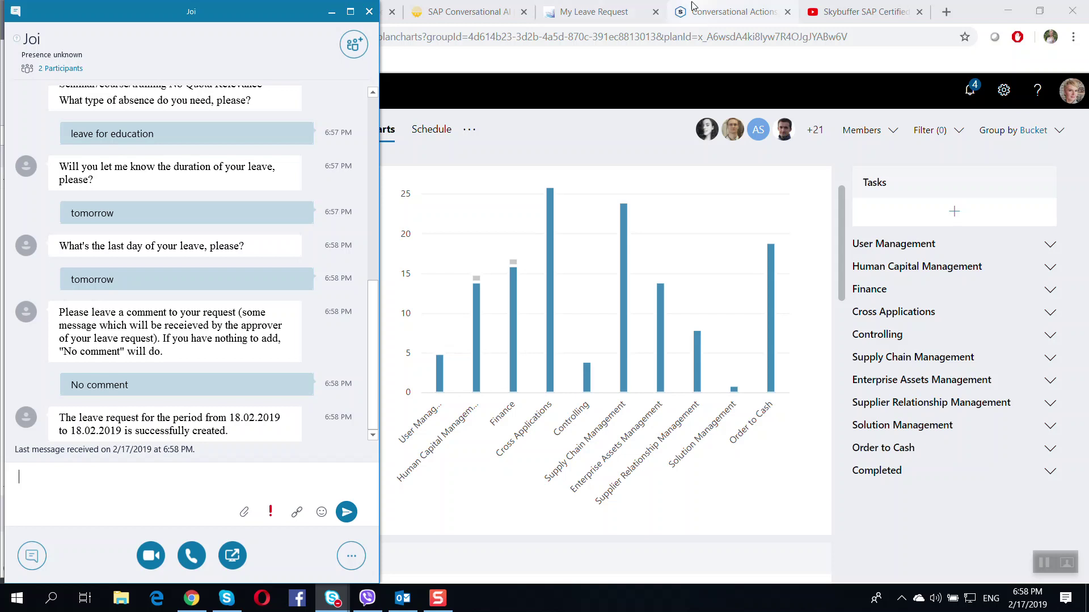
Step: Reload My Leave Request to show the Sent 18.02.2019 Educational Leave, then open its details
click(607, 16)
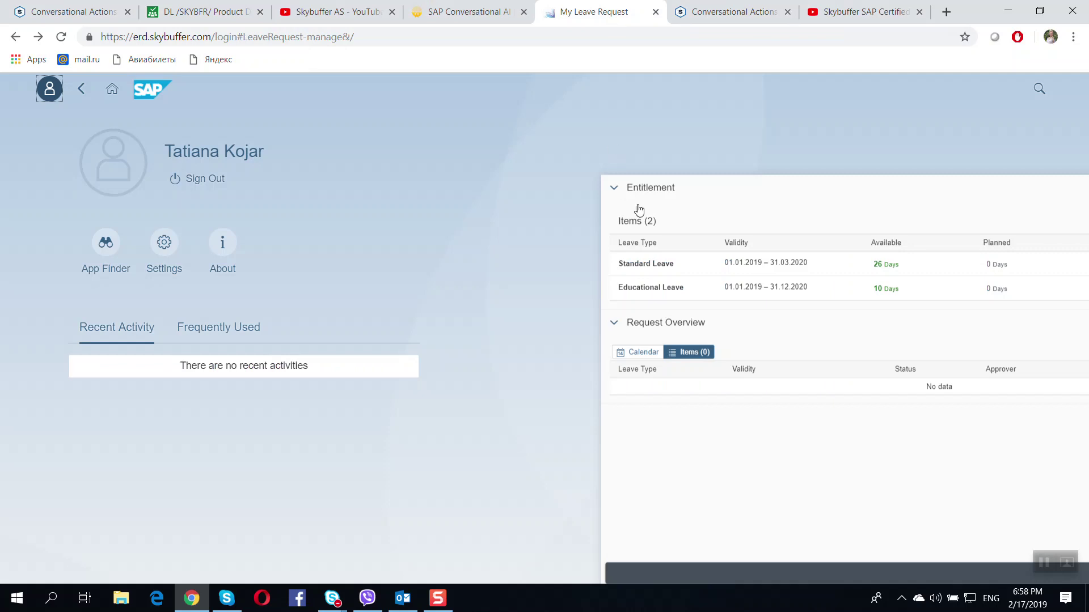
click(624, 194)
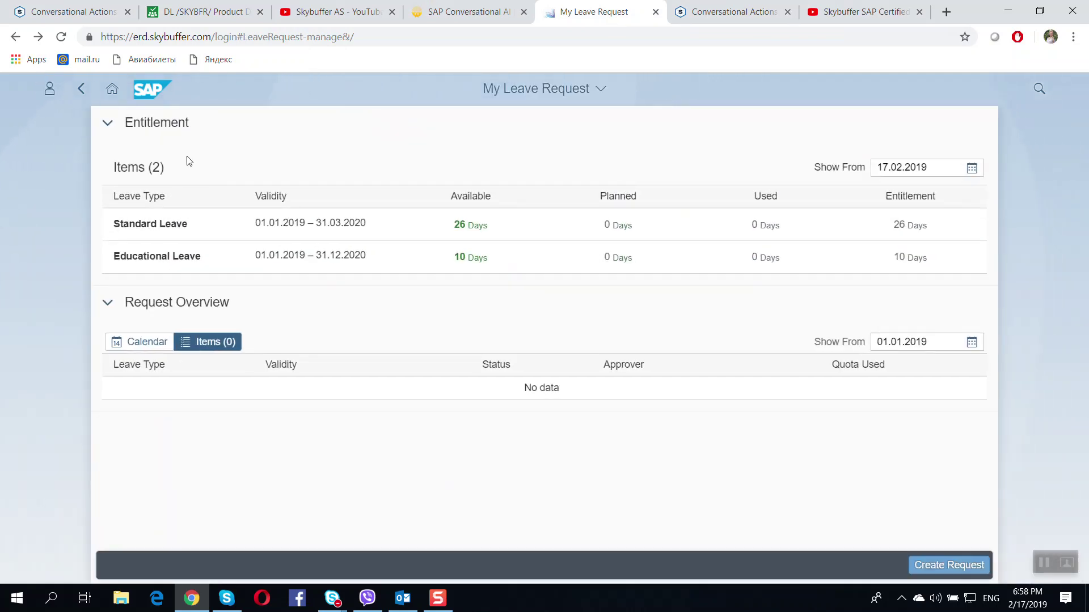
click(57, 44)
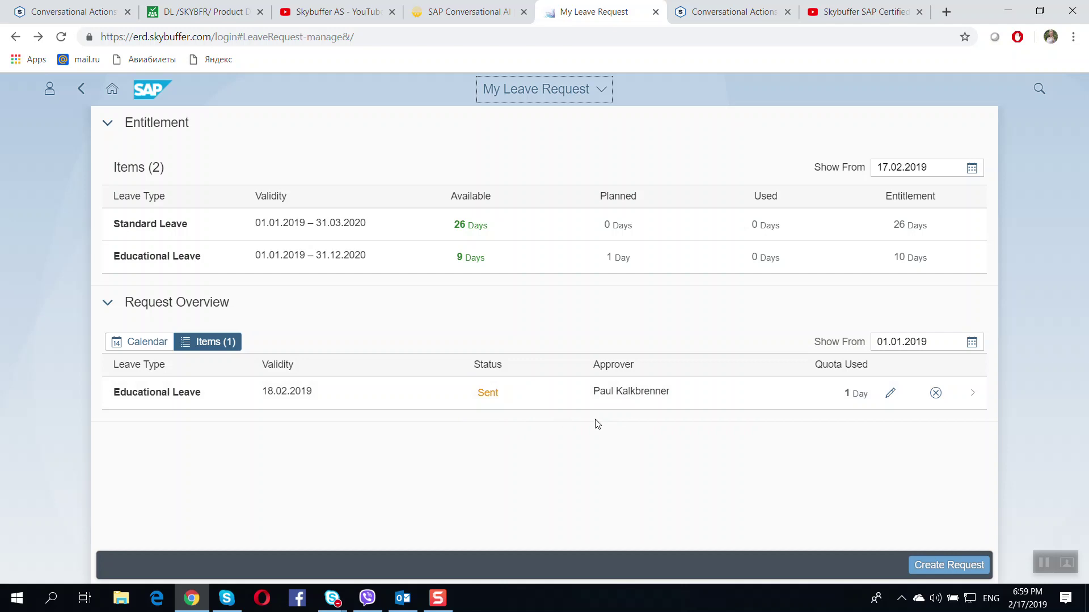
click(172, 394)
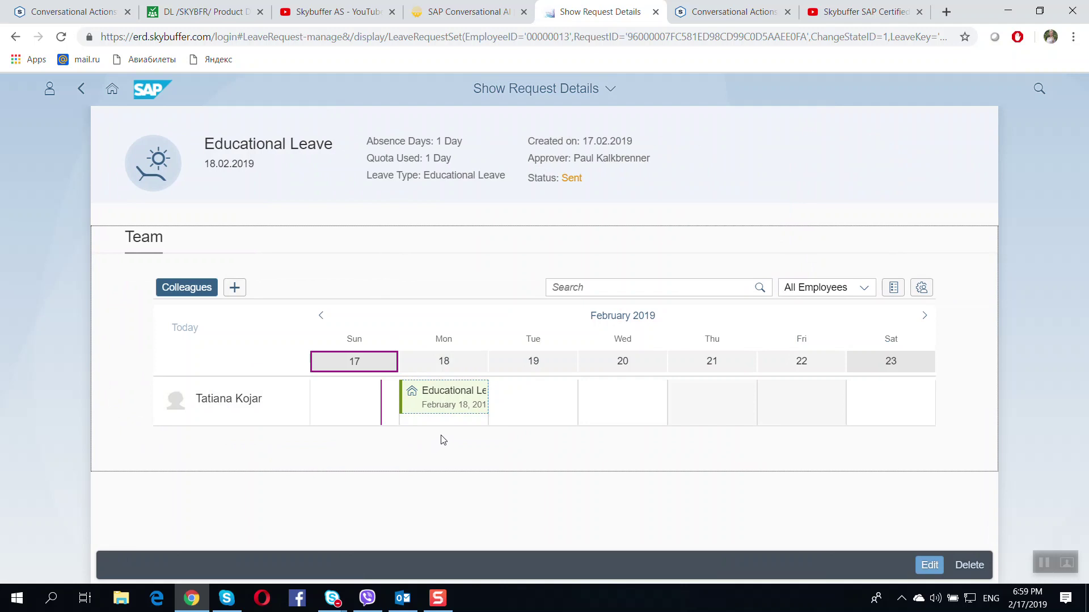
Step: Inspect the 18.02.2019 absence entry in the Team calendar, then return to the Joi chat
click(464, 395)
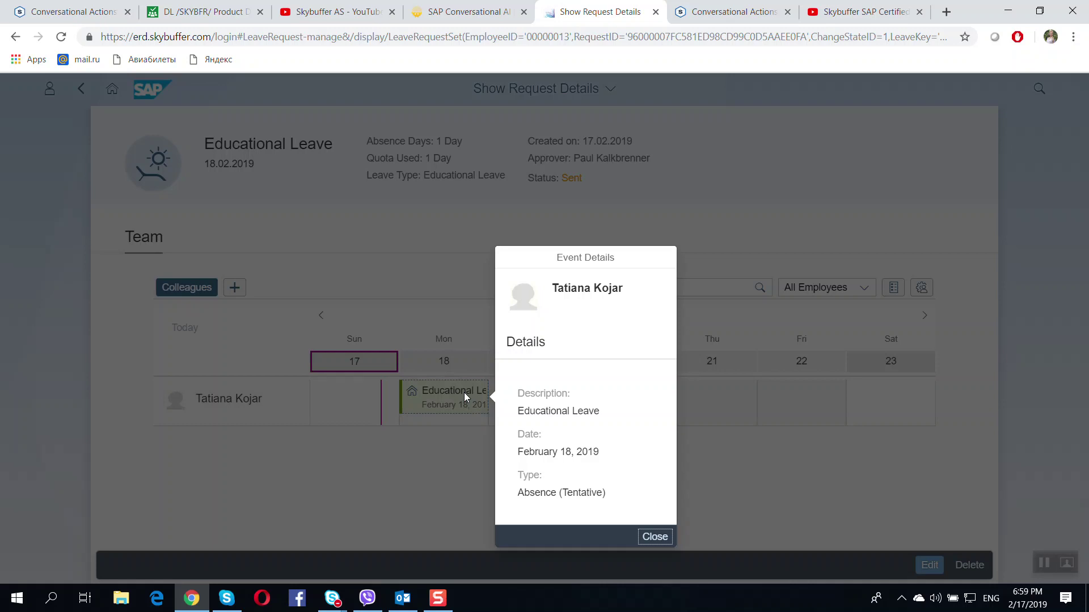
click(654, 537)
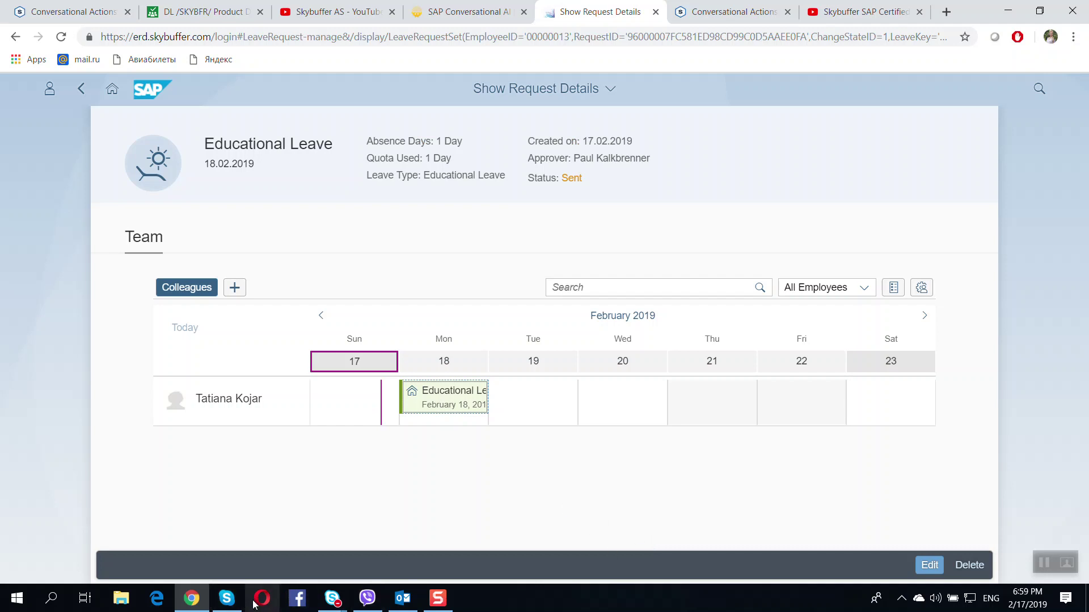
mouse_move(332, 598)
click(381, 536)
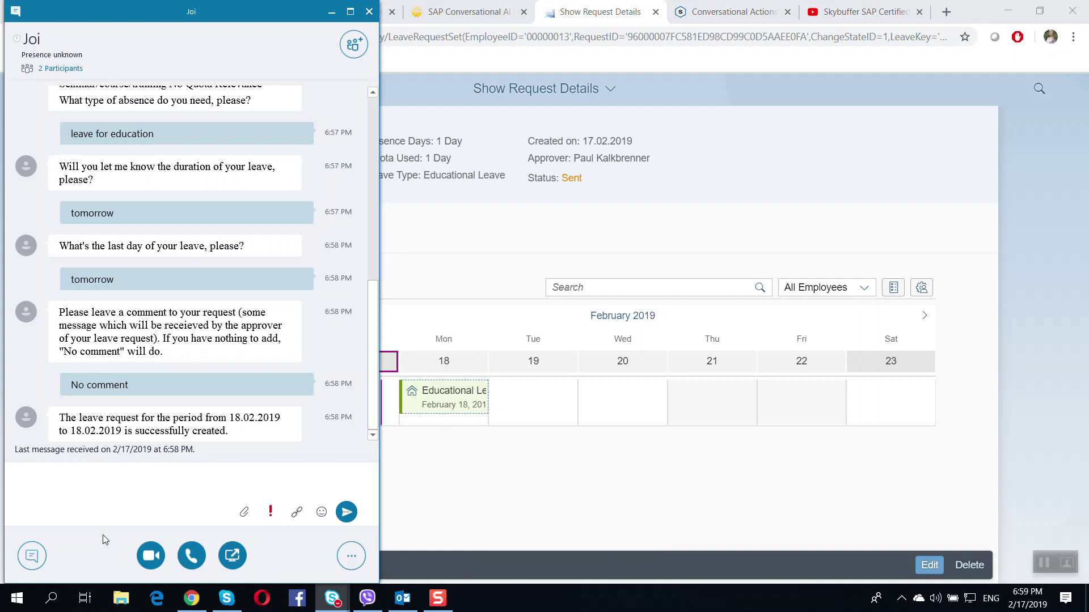
text(Thank )
text(you so much)
Step: Send Joi 'Thank you so much', then 'Good bye' with its typo corrected
key(Return)
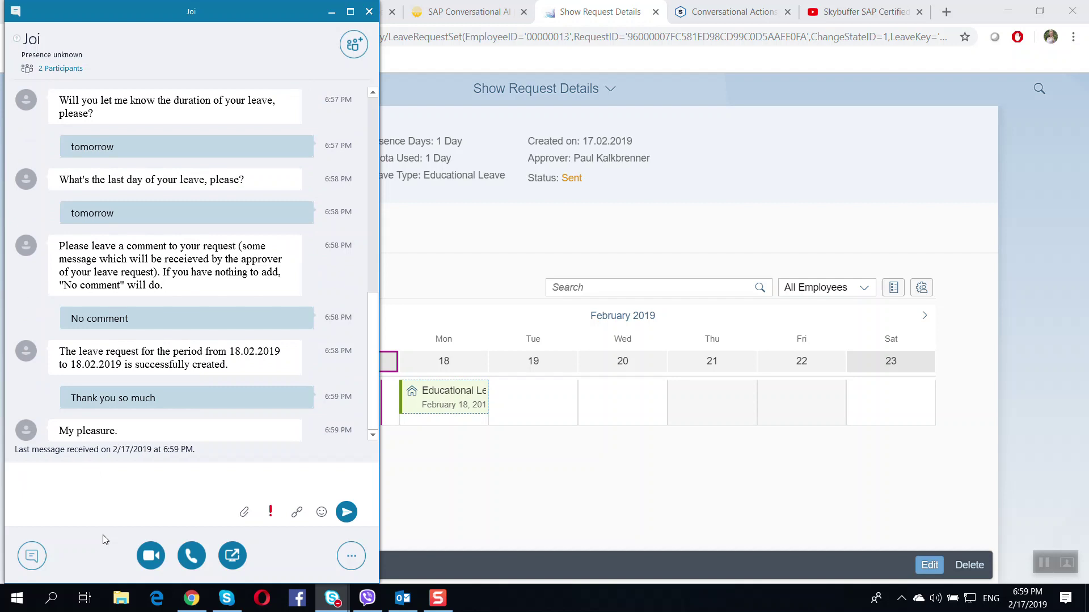
text(Good)
text( byw)
key(BackSpace)
text(e)
key(Return)
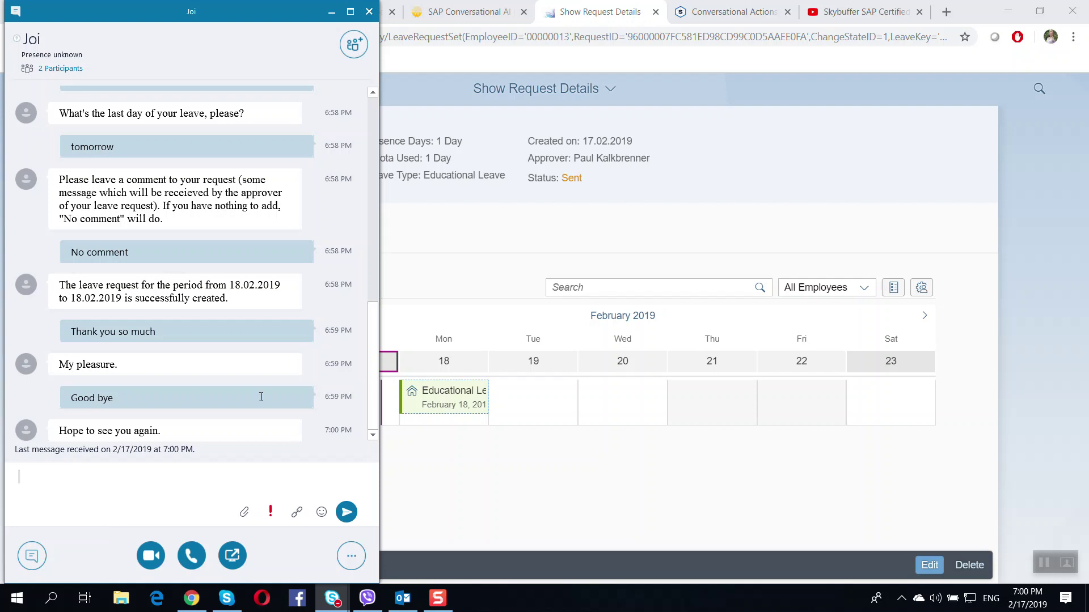
Step: Browse the Skybuffer Conversational Actions page and pricing table, then go to the YouTube playlist
click(723, 12)
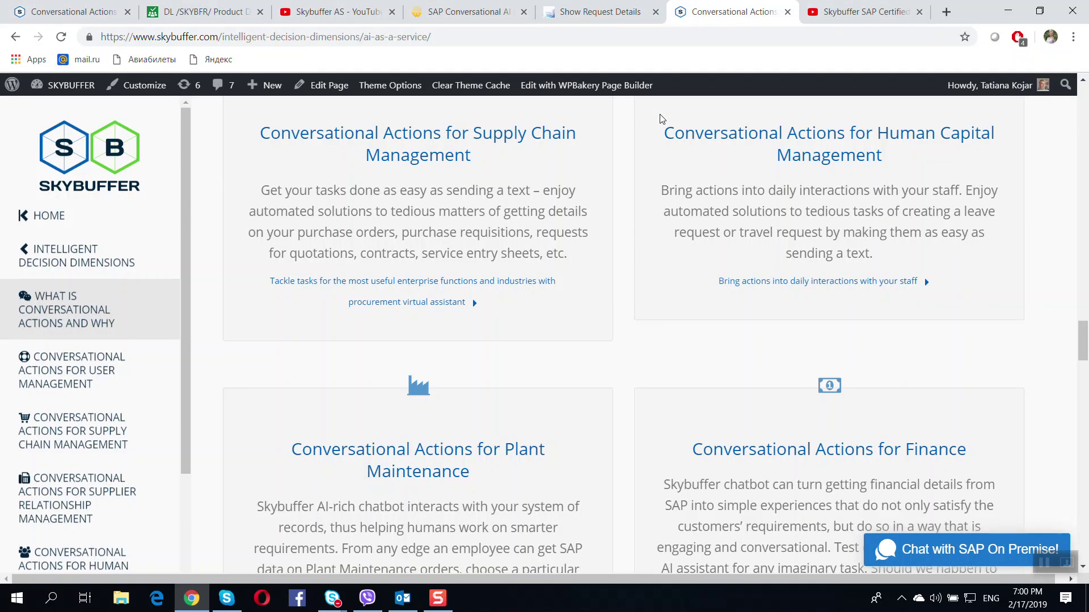
scroll(561, 313, up, 4)
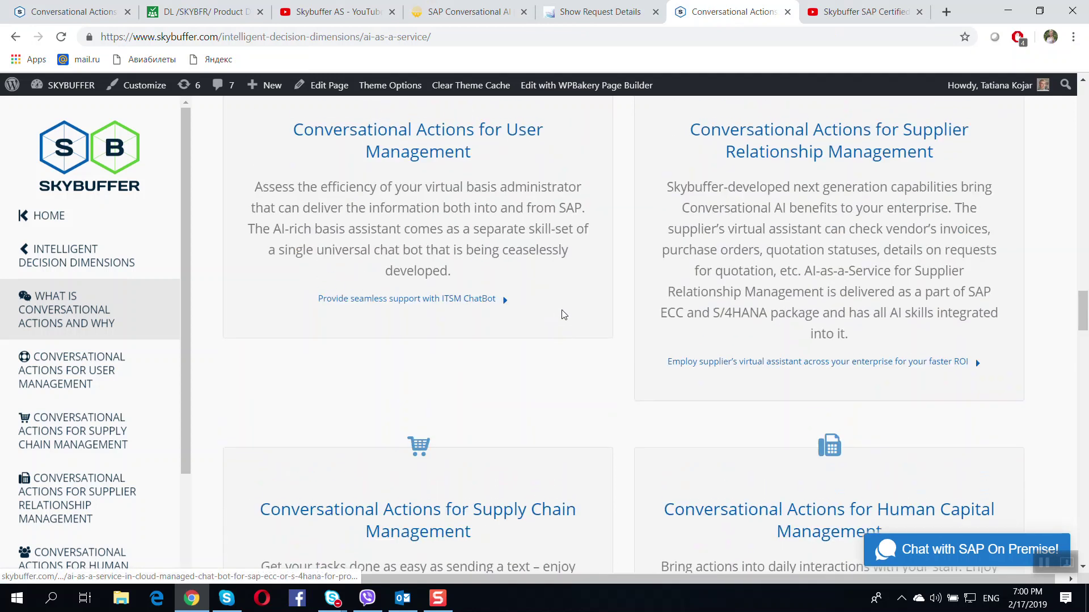
scroll(561, 316, up, 1)
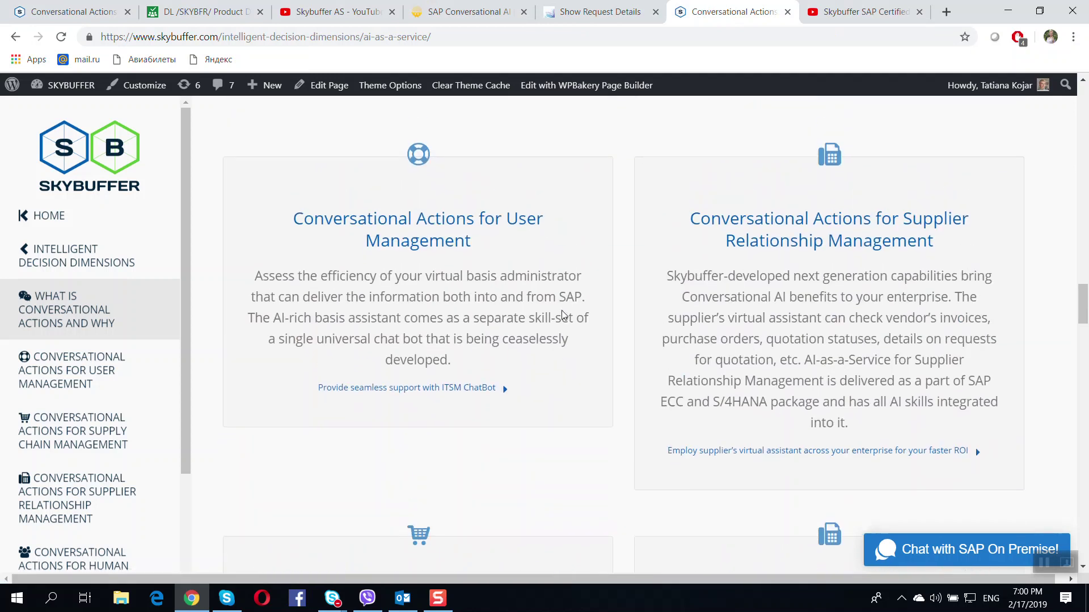
scroll(562, 316, up, 2)
scroll(561, 315, down, 2)
scroll(562, 315, down, 1)
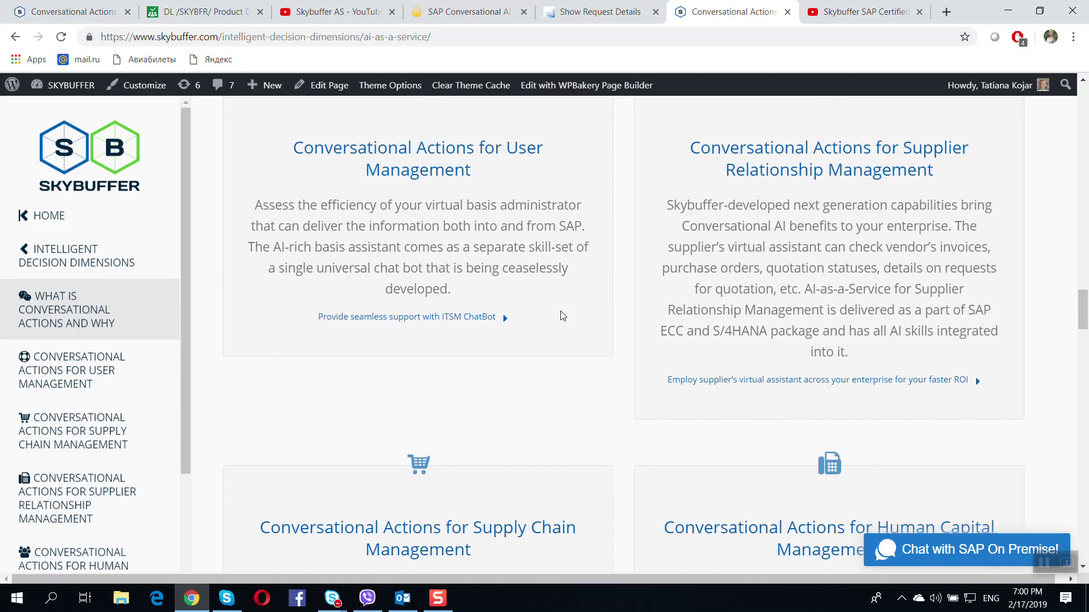
scroll(562, 314, down, 2)
scroll(561, 313, down, 2)
scroll(554, 324, down, 2)
scroll(554, 323, down, 3)
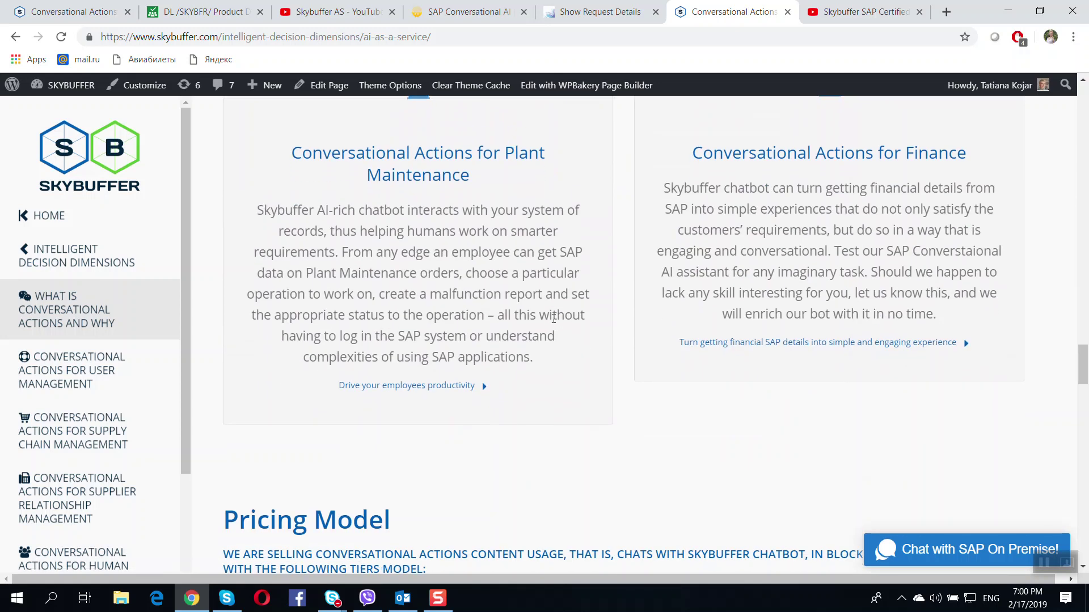
scroll(551, 324, down, 2)
scroll(563, 312, down, 3)
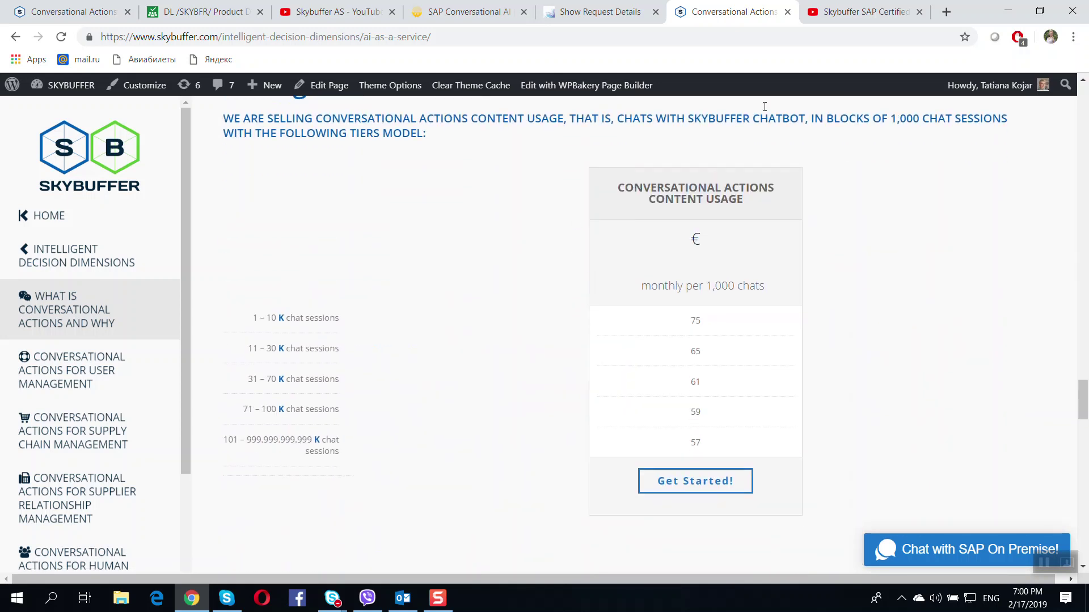
click(823, 16)
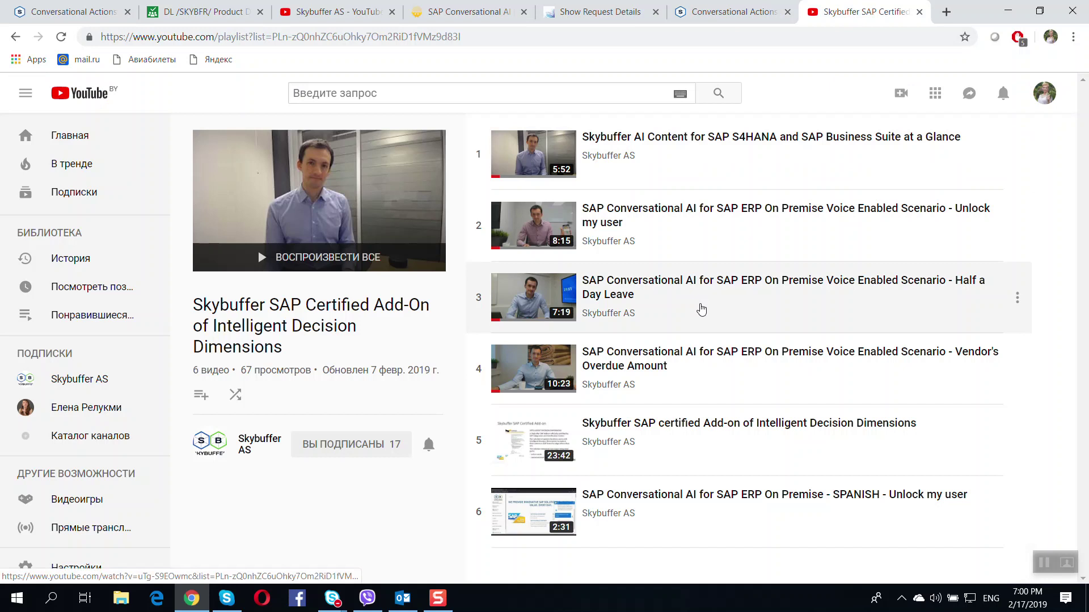